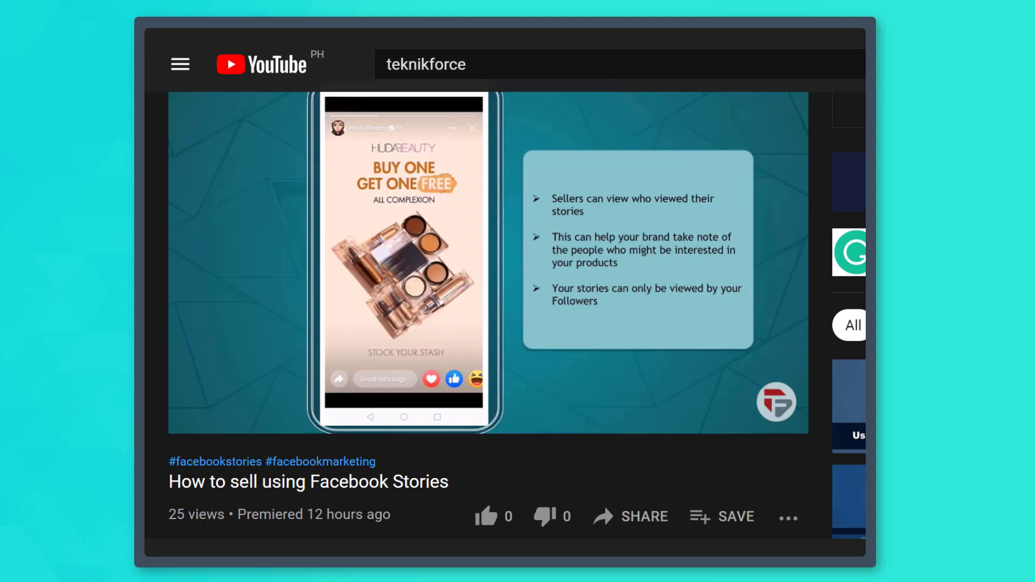
- Like the 'How to sell using Facebook Stories' YouTube video, taking its likes from 0 to 1
{"action": "left_click", "coordinate": [487, 522]}
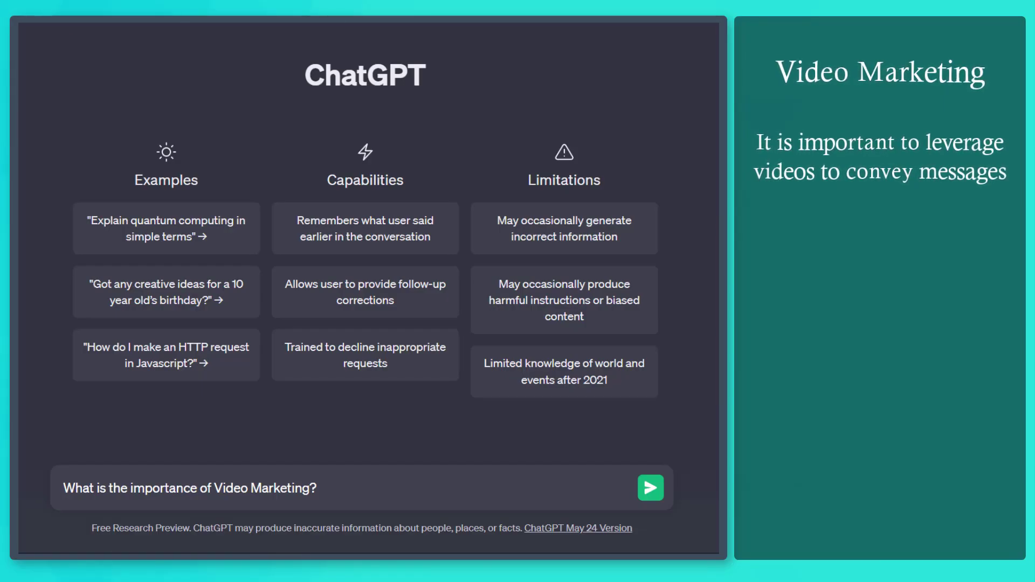
- Send the question 'What is the importance of Video Marketing?' to ChatGPT
{"action": "key", "text": "Return"}
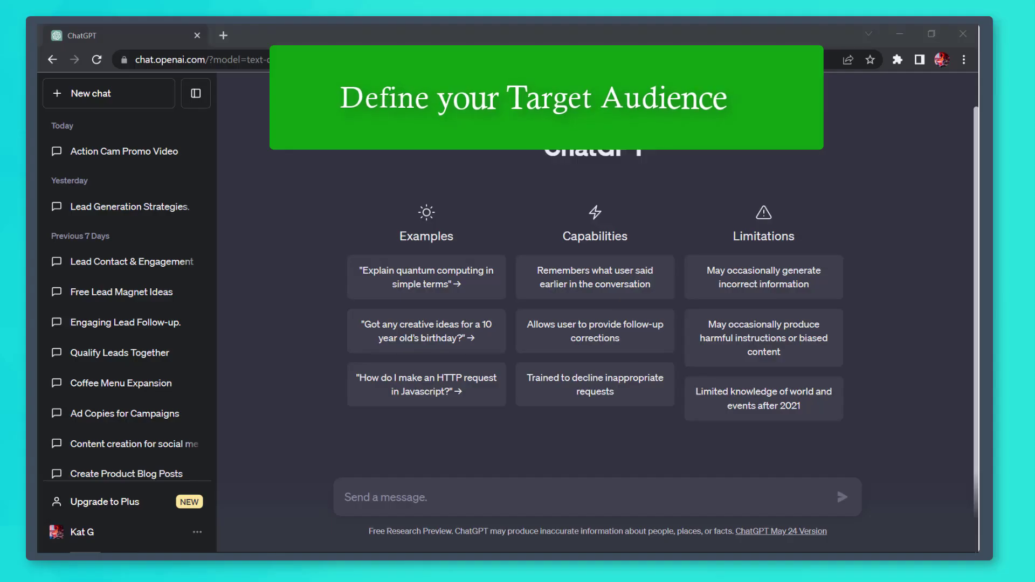
- Ask ChatGPT to identify the target audience and interests for a local motorcycle accessories business
{"action": "left_click", "coordinate": [514, 500]}
{"action": "type", "text": "I have a local business, industry is motorcycle accessories."}
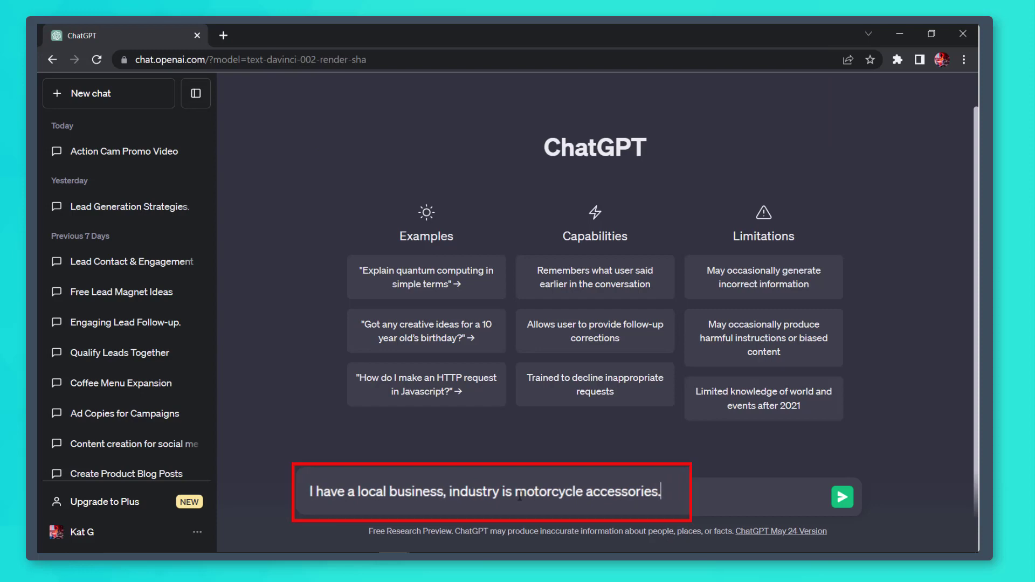
{"action": "type", "text": " Can you he"}
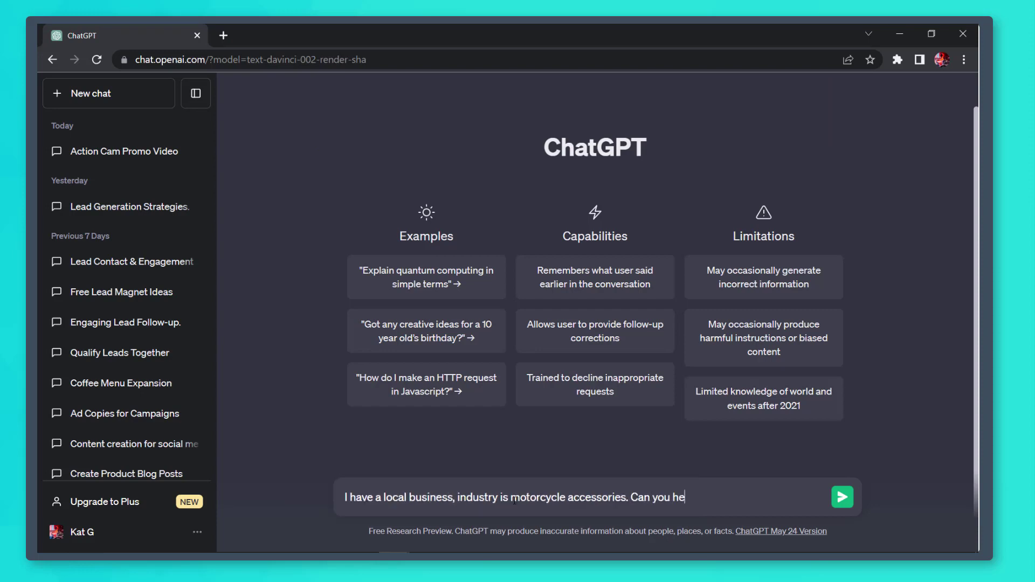
{"action": "type", "text": "lp me identify the target"}
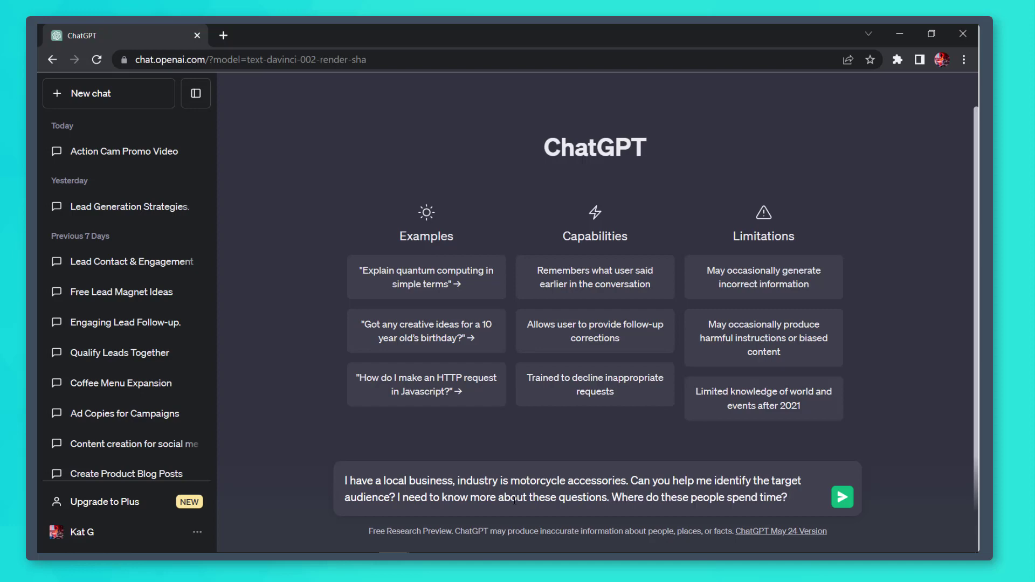
{"action": "type", "text": "What are their interests? How they consume videos? How can my products benefit them?"}
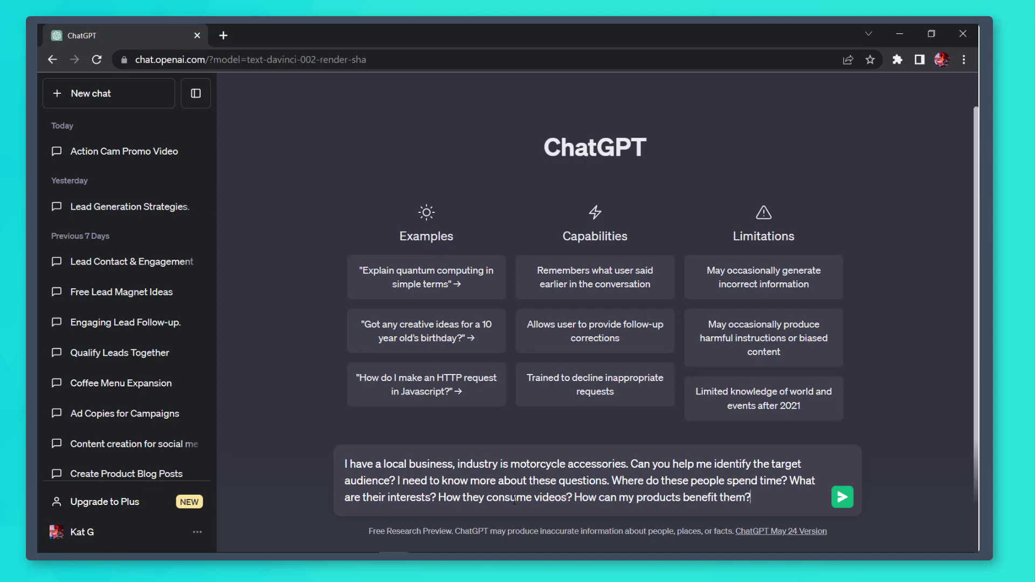
{"action": "key", "text": "Return"}
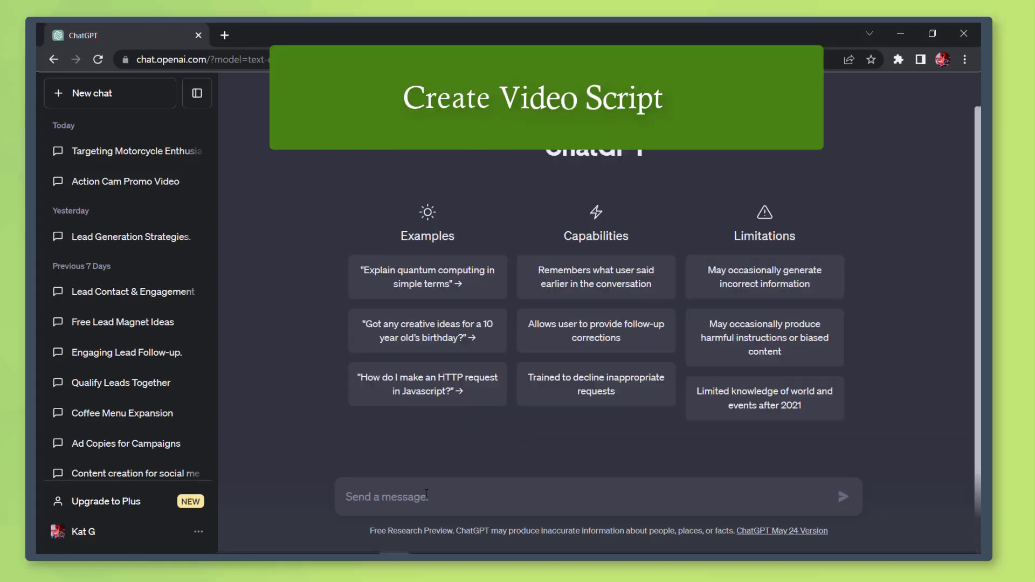
- Request a video script for motorcycle enthusiasts at least 30 years old and review the reply
{"action": "type", "text": "can you help me"}
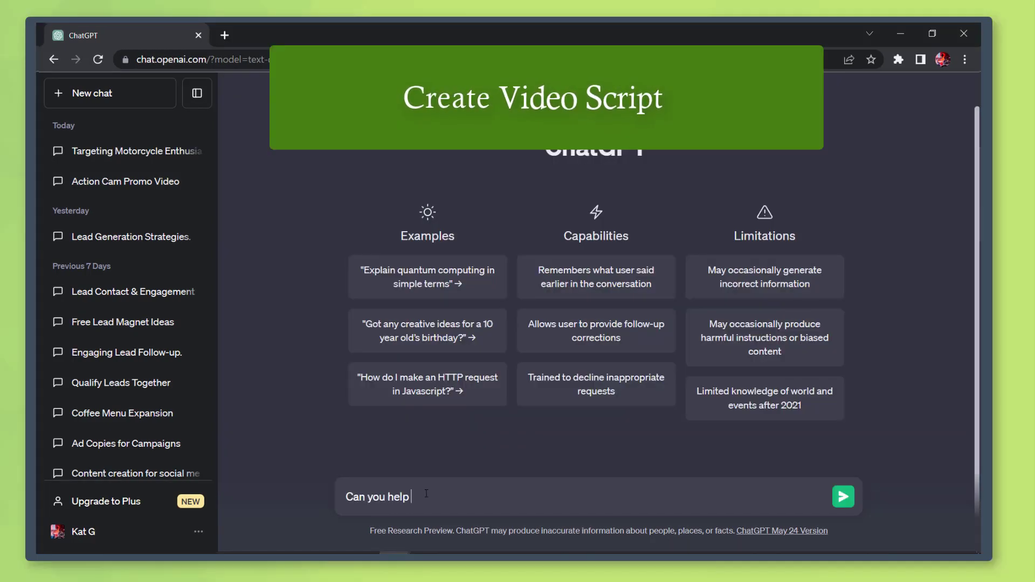
{"action": "type", "text": " create"}
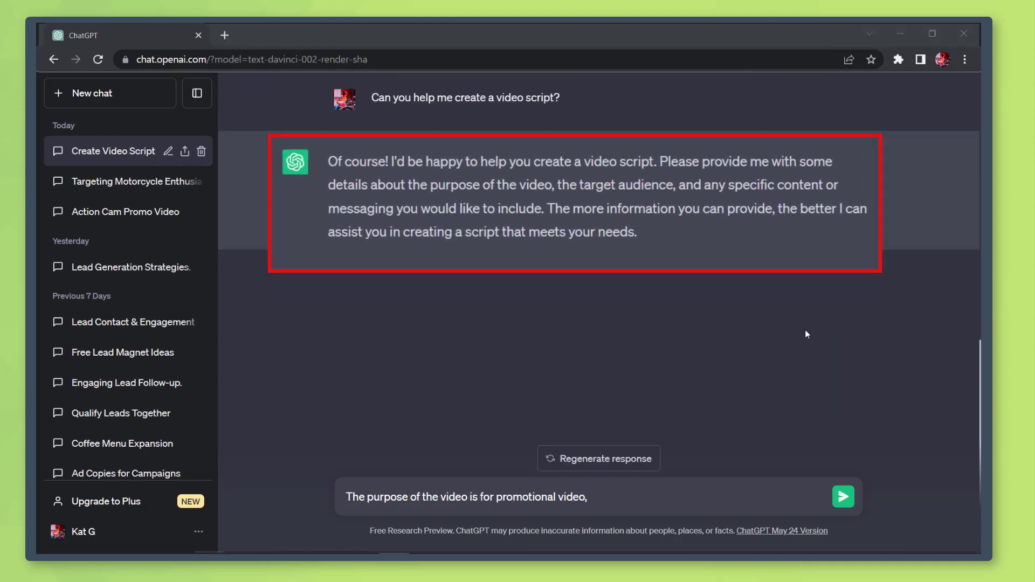
{"action": "type", "text": "target audience are motorcycle enthusiasts who are atleast 30 years old,"}
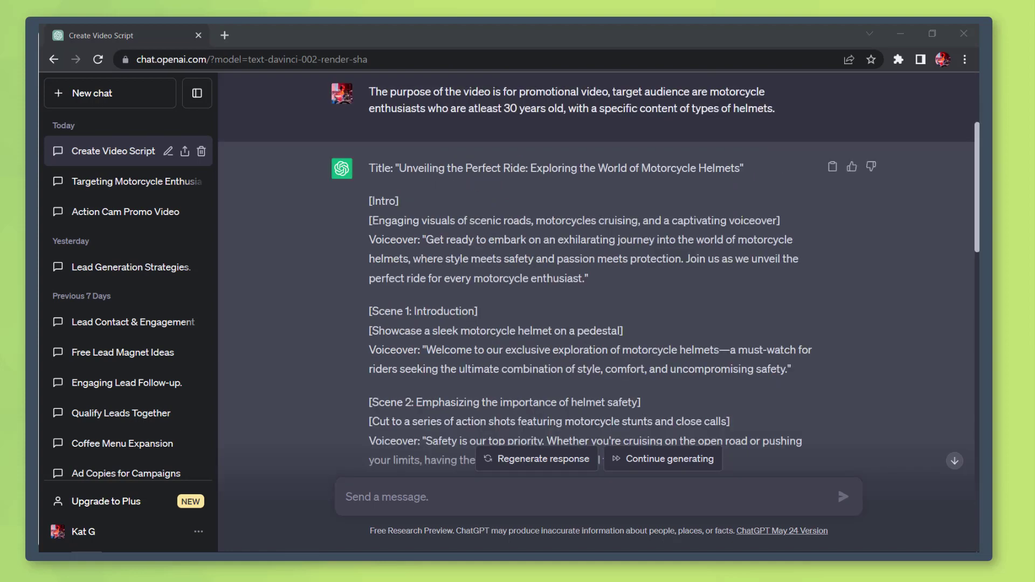
{"action": "scroll", "coordinate": [593, 270], "scroll_direction": "down", "scroll_amount": 4}
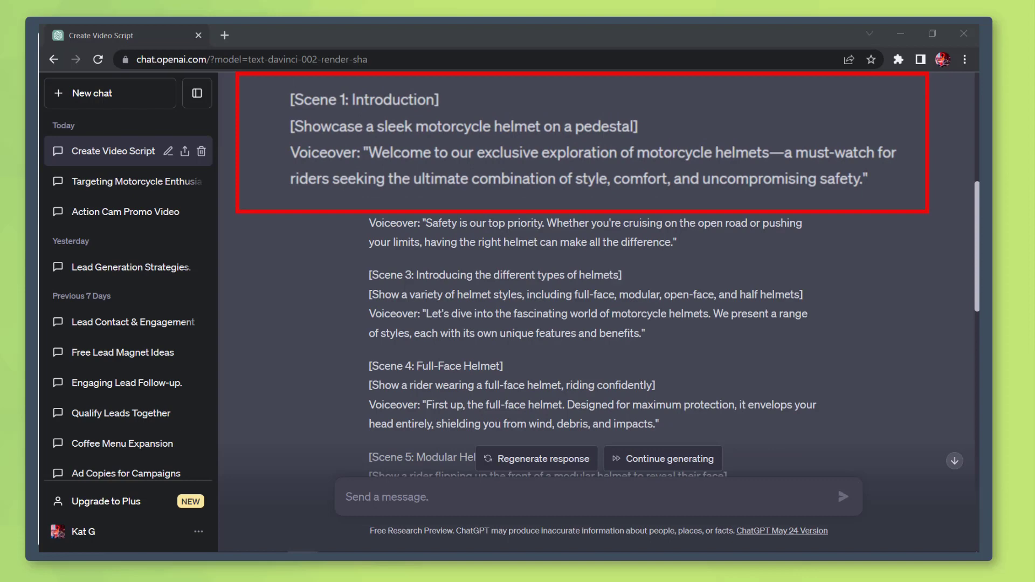
{"action": "scroll", "coordinate": [969, 298], "scroll_direction": "down", "scroll_amount": 7}
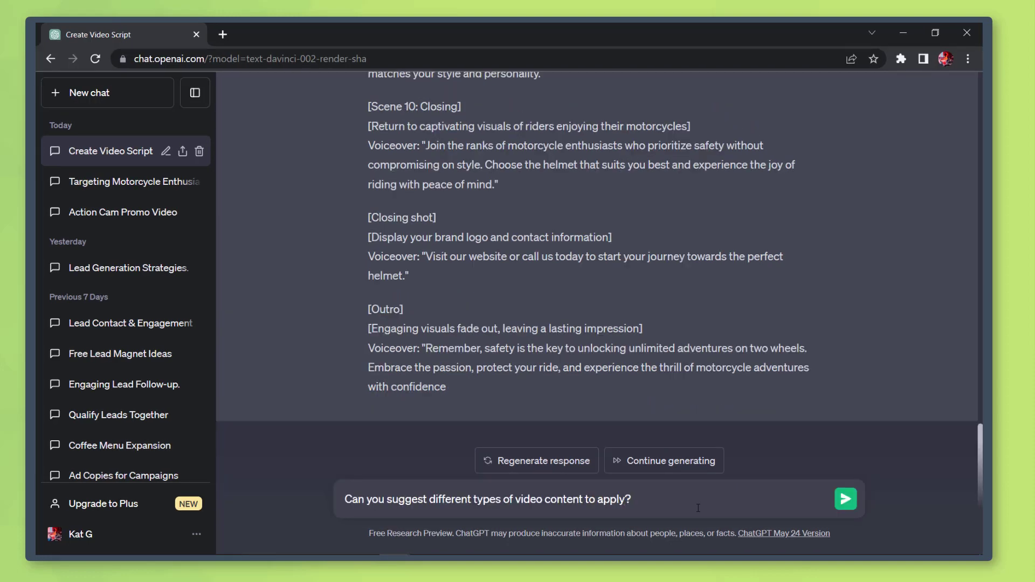
- Give 'product promotion' as the script's purpose and get a Full Face Helmet promo script
{"action": "key", "text": "Return"}
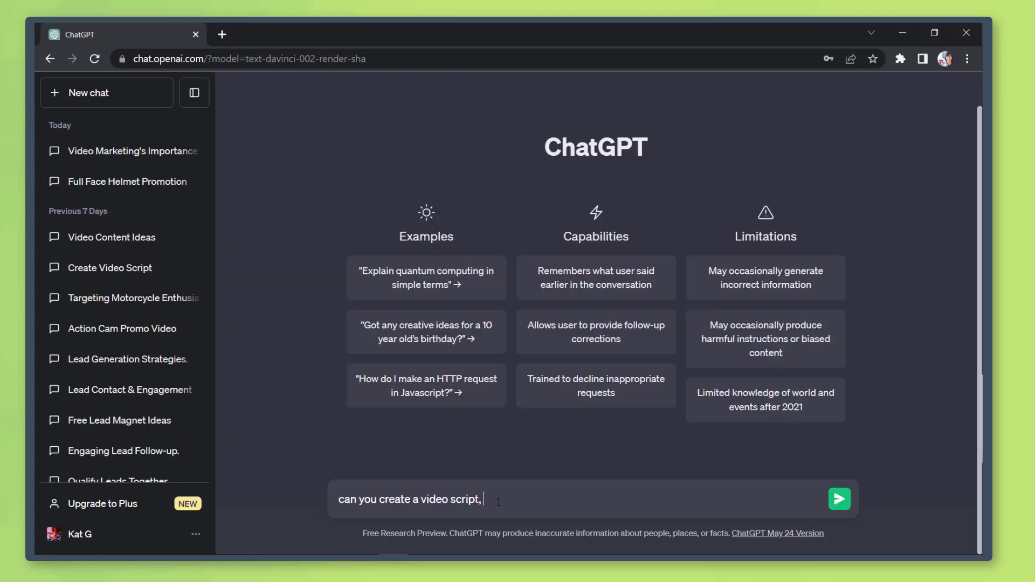
{"action": "type", "text": "product promotion, full face helmet"}
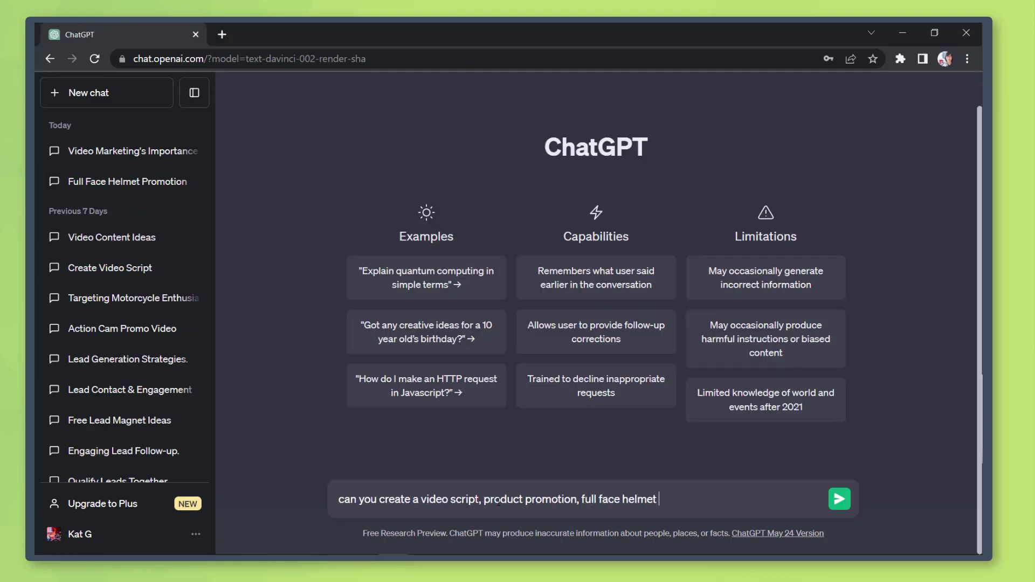
{"action": "key", "text": "Return"}
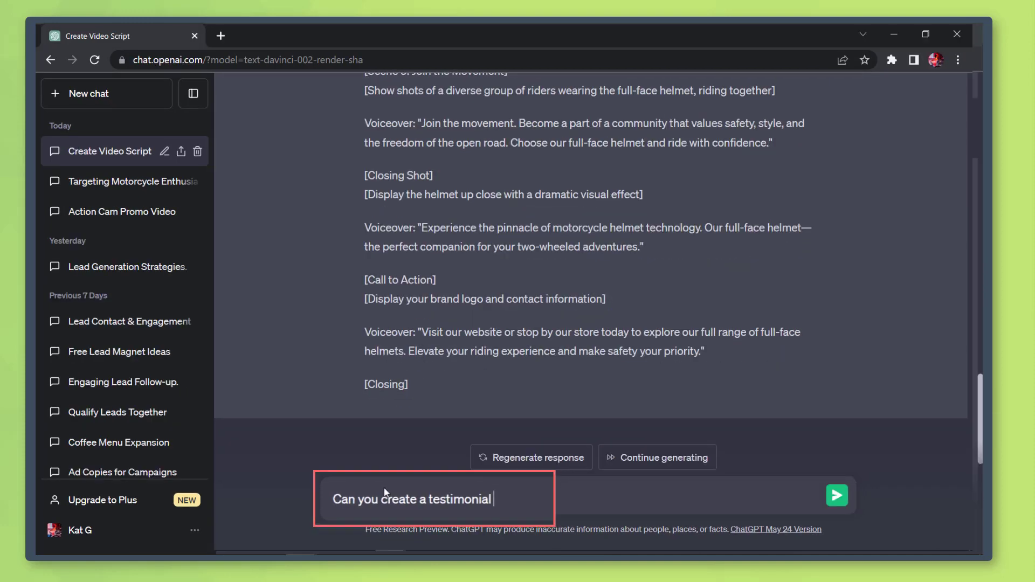
{"action": "type", "text": "video"}
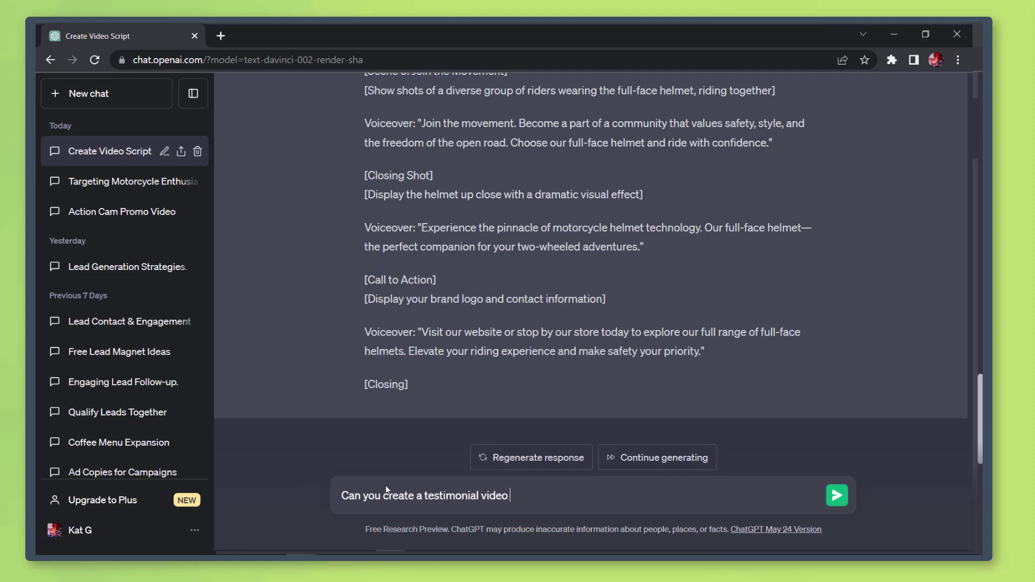
- Correct and send the prompt asking for a testimonial video about a full face helmet
{"action": "key", "text": "BackSpace"}
{"action": "key", "text": "BackSpace"}
{"action": "key", "text": "BackSpace"}
{"action": "key", "text": "BackSpace"}
{"action": "key", "text": "BackSpace"}
{"action": "key", "text": "BackSpace"}
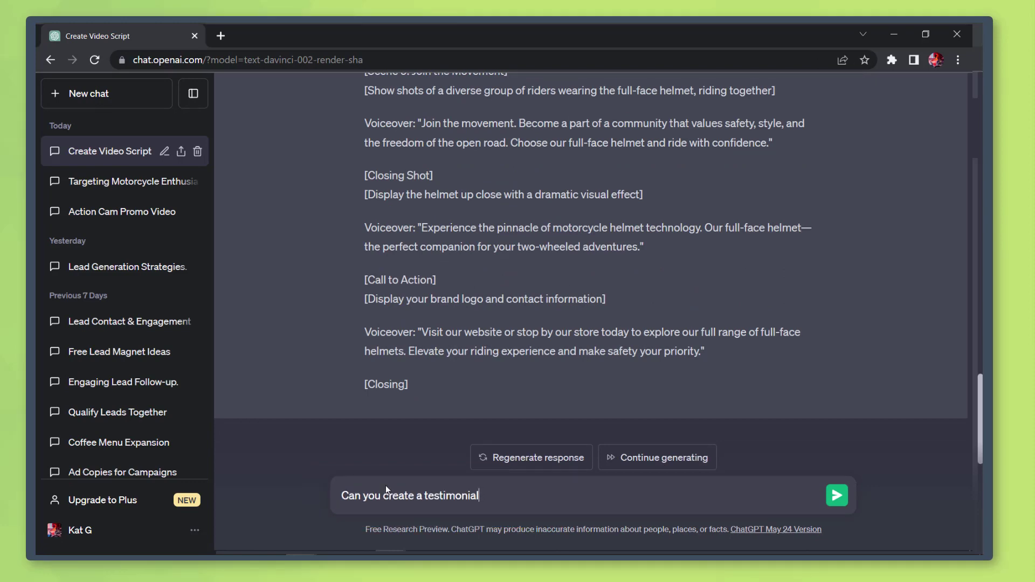
{"action": "type", "text": "nefit from using a"}
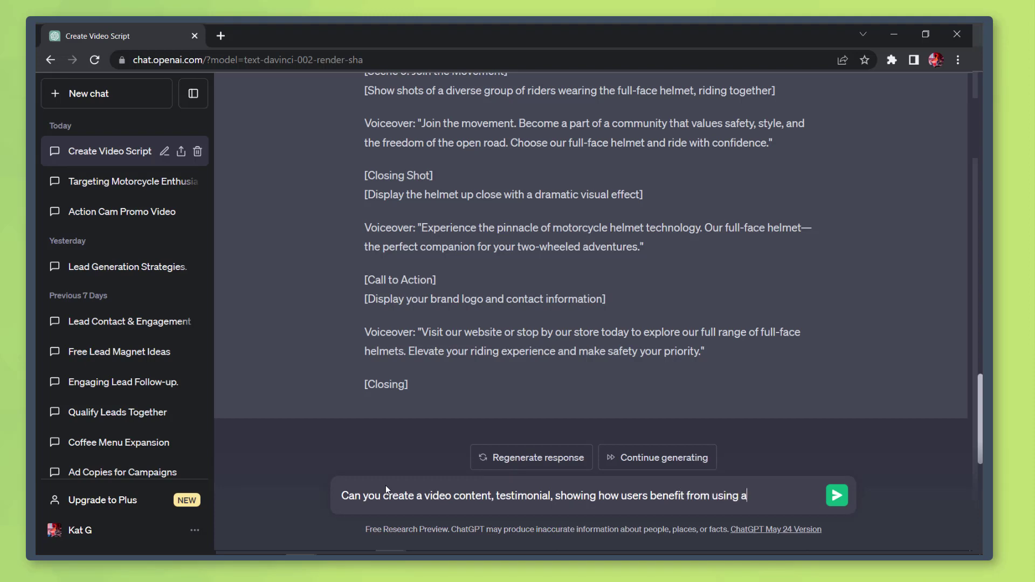
{"action": "type", "text": "ce helmet"}
{"action": "key", "text": "Return"}
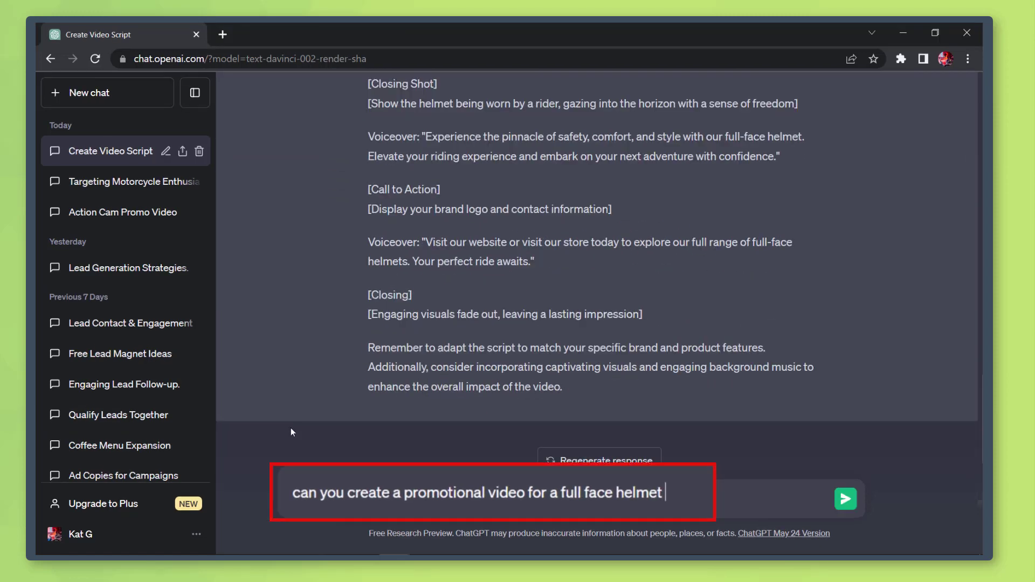
- Specify testimonial video content showing how users benefit from a full-face helmet, and send it
{"action": "key", "text": "Return"}
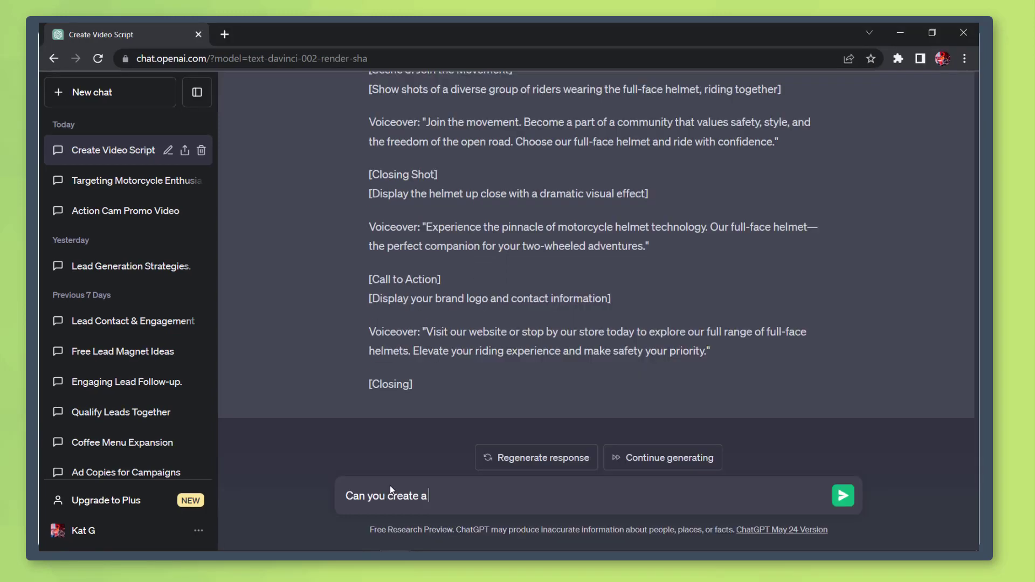
{"action": "type", "text": "video content, testimonial, showing how the"}
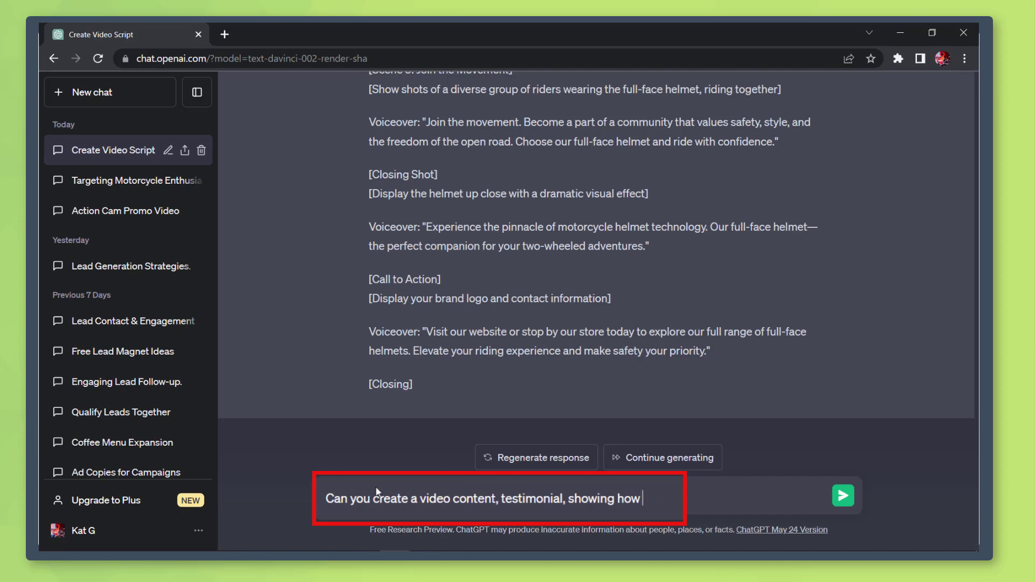
{"action": "type", "text": " users benefit from using a full-face helmet"}
{"action": "key", "text": "Return"}
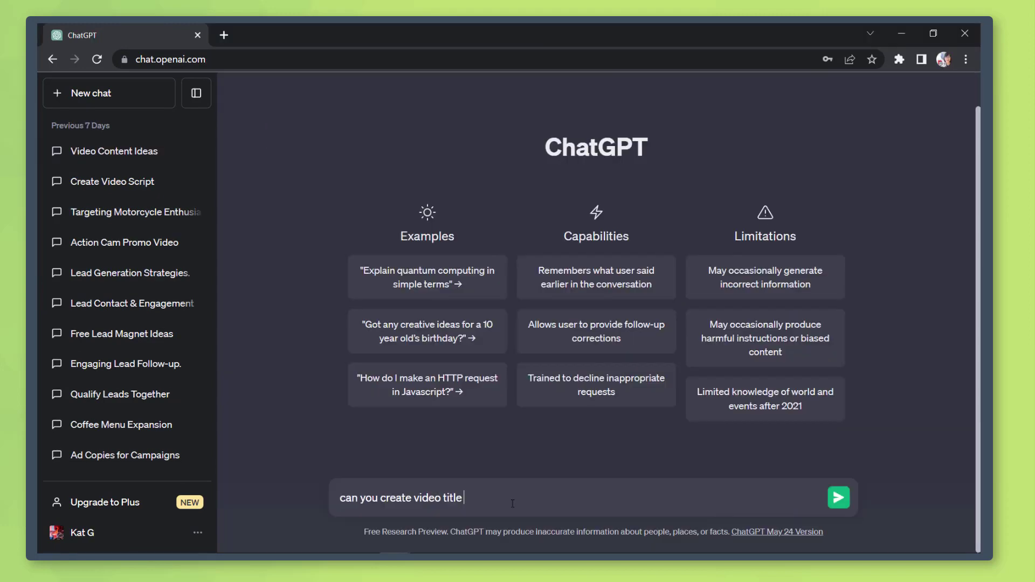
- Get ten video titles for full face helmet sales promotion and paste them into TARGET AUDIENCE.docx
{"action": "type", "text": "for full face helmet ssales promotion"}
{"action": "key", "text": "Return"}
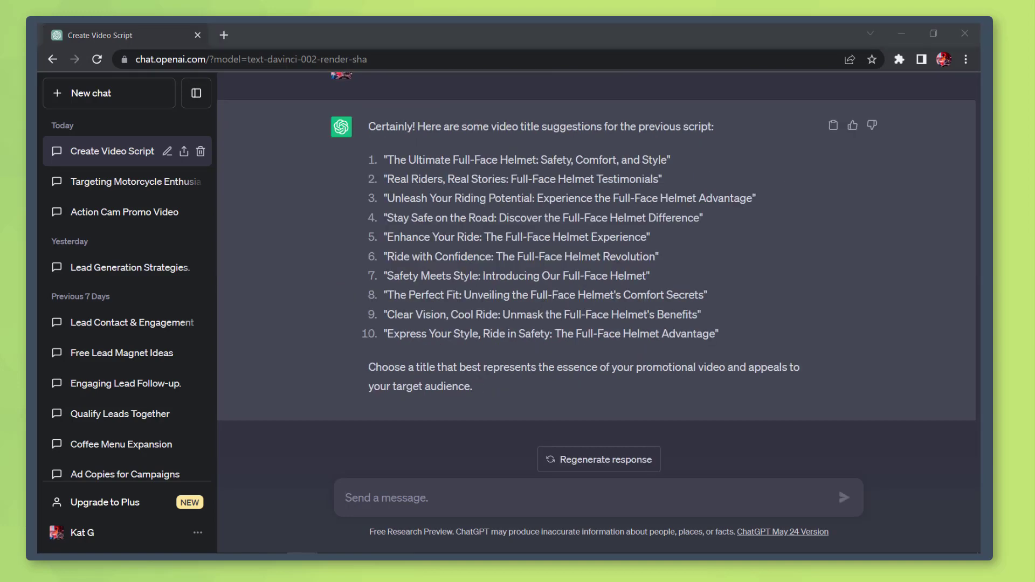
{"action": "right_click", "coordinate": [531, 330]}
{"action": "left_click", "coordinate": [555, 338]}
{"action": "key", "text": "ctrl+v"}
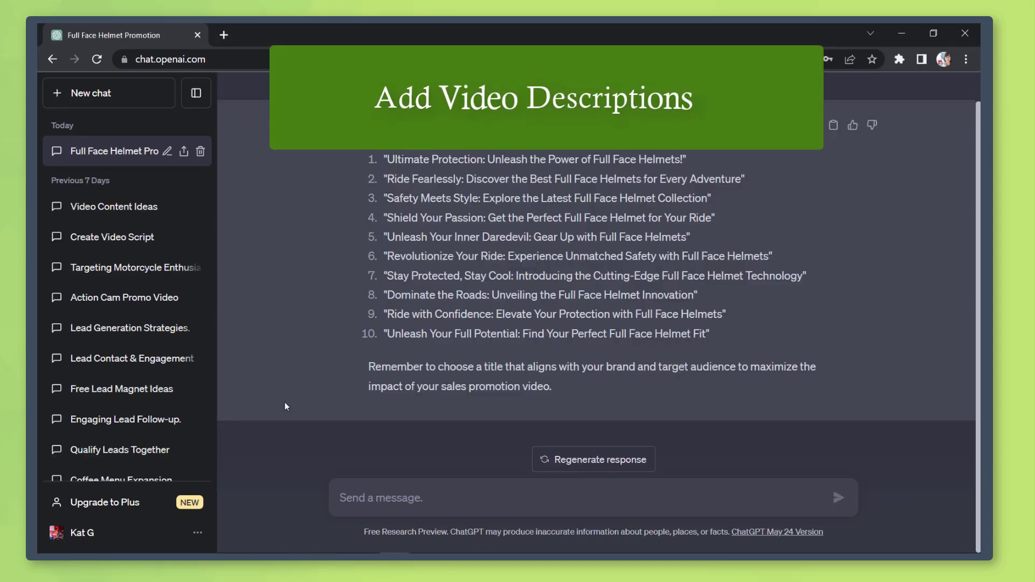
- Ask 'Can you create a product description for a full face helmet' and receive the Guardian-X write-up
{"action": "type", "text": "Can you create a product description for a"}
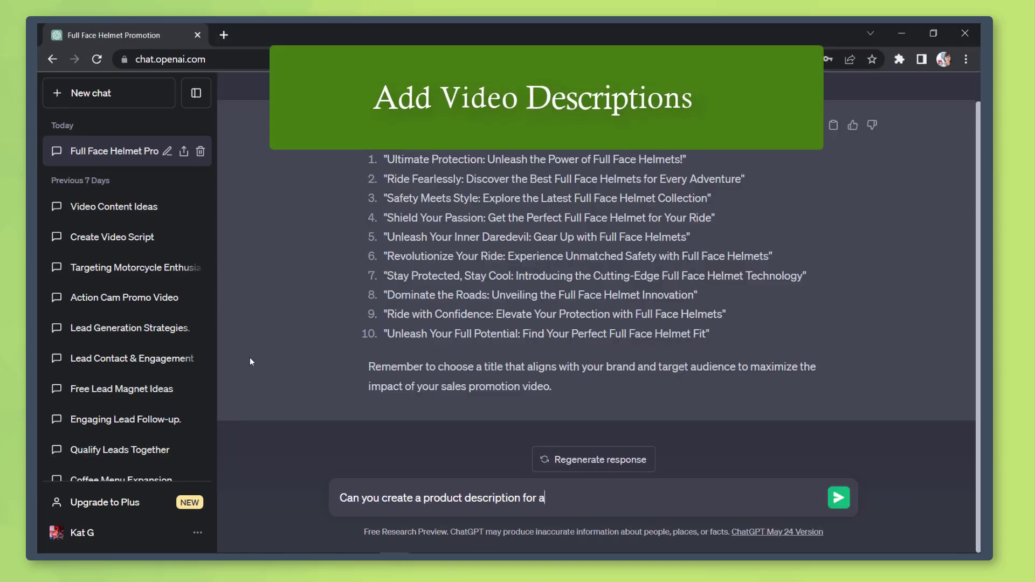
{"action": "type", "text": " full face"}
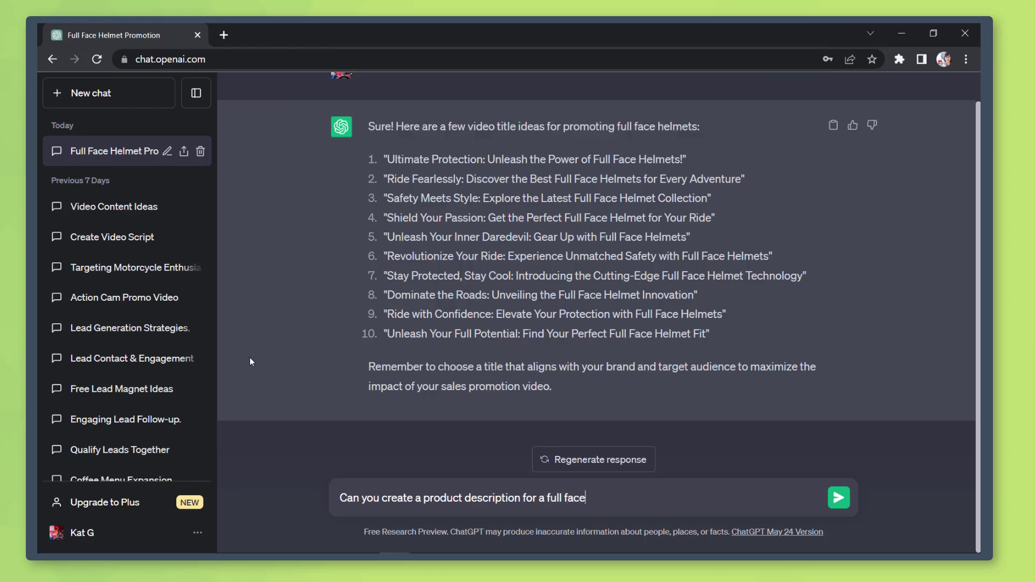
{"action": "type", "text": " helmet"}
{"action": "key", "text": "Return"}
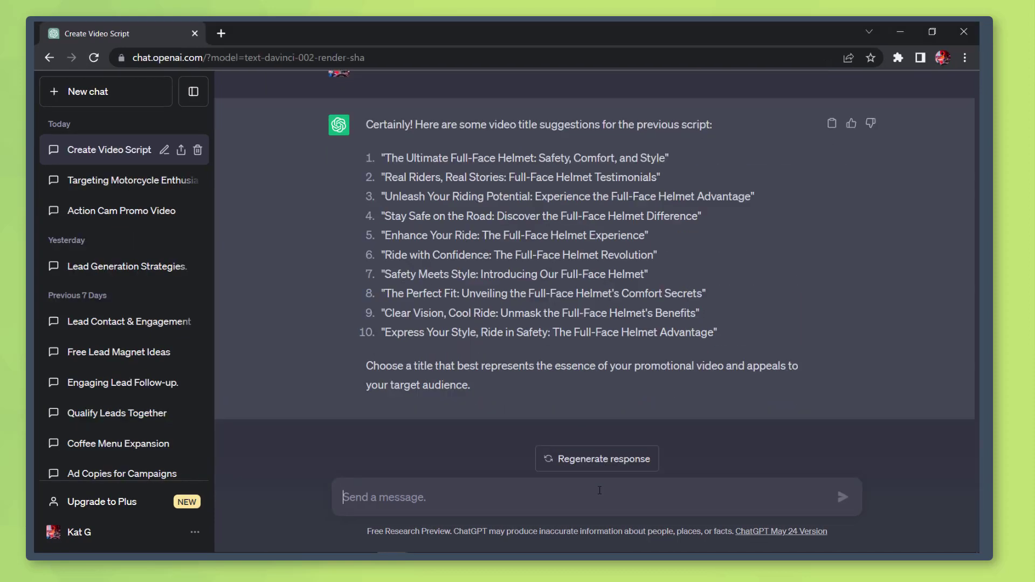
- Ask 'Can you create video content ideas?' in the Create Video Script chat
{"action": "type", "text": "Can you "}
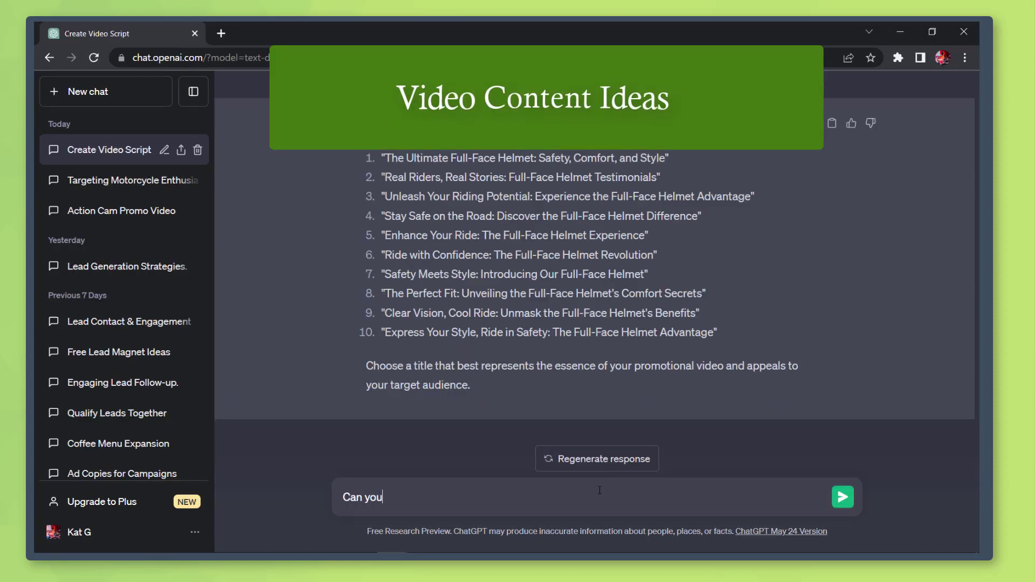
{"action": "type", "text": "create video v"}
{"action": "key", "text": "BackSpace"}
{"action": "type", "text": "content ideas?"}
{"action": "key", "text": "Return"}
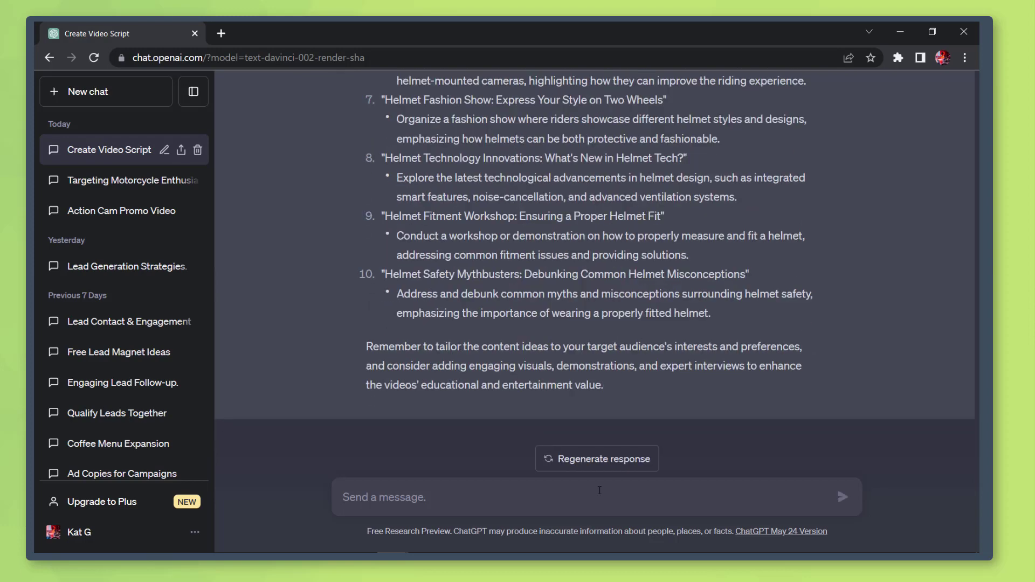
{"action": "scroll", "coordinate": [599, 490], "scroll_direction": "up", "scroll_amount": 15}
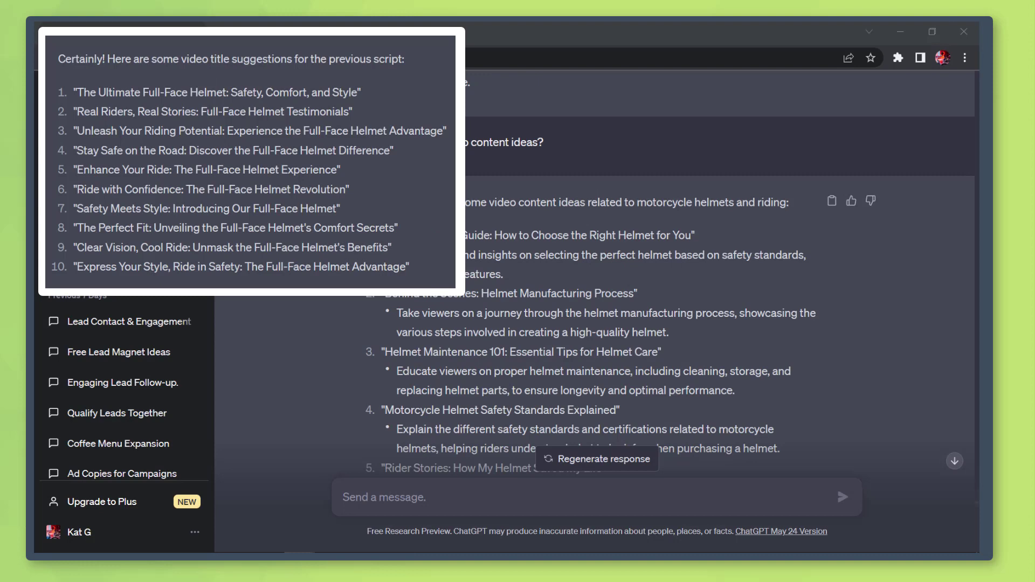
- In a new chat, ask 'can you generate video content ideas?' and browse the categorized list
{"action": "left_click", "coordinate": [87, 92]}
{"action": "type", "text": "can you generate video content ide"}
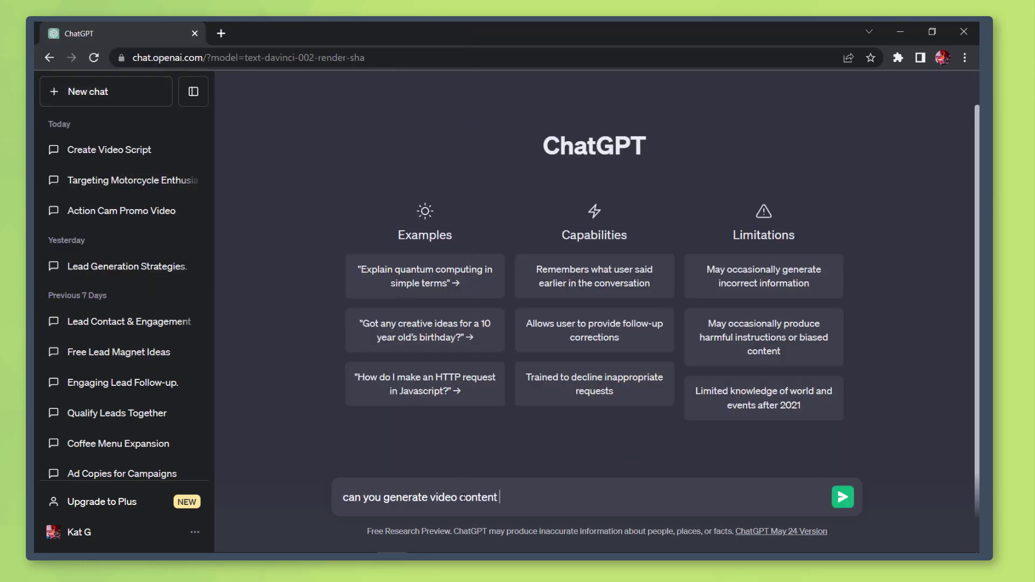
{"action": "type", "text": "as?"}
{"action": "key", "text": "Return"}
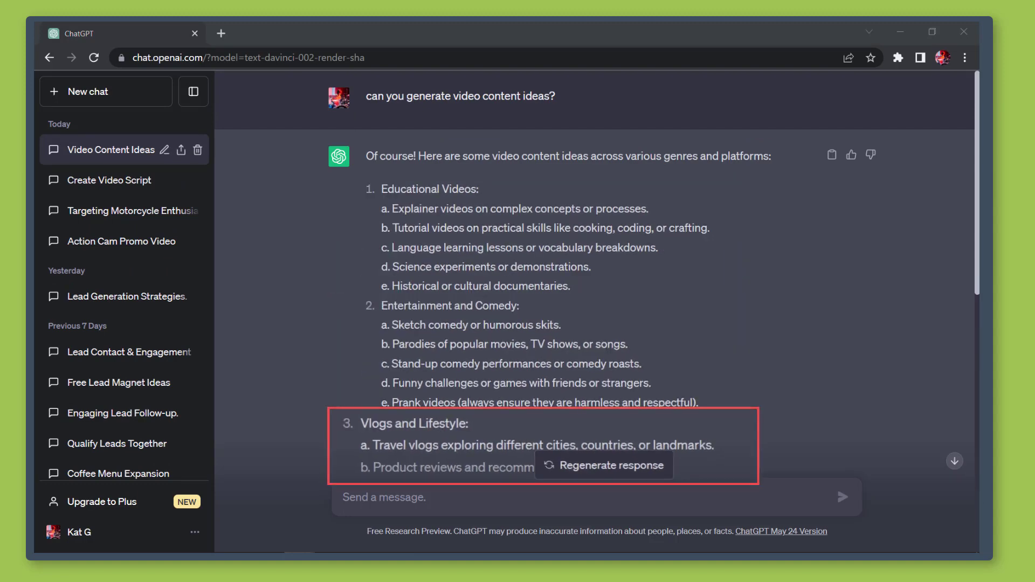
{"action": "scroll", "coordinate": [593, 270], "scroll_direction": "down", "scroll_amount": 8}
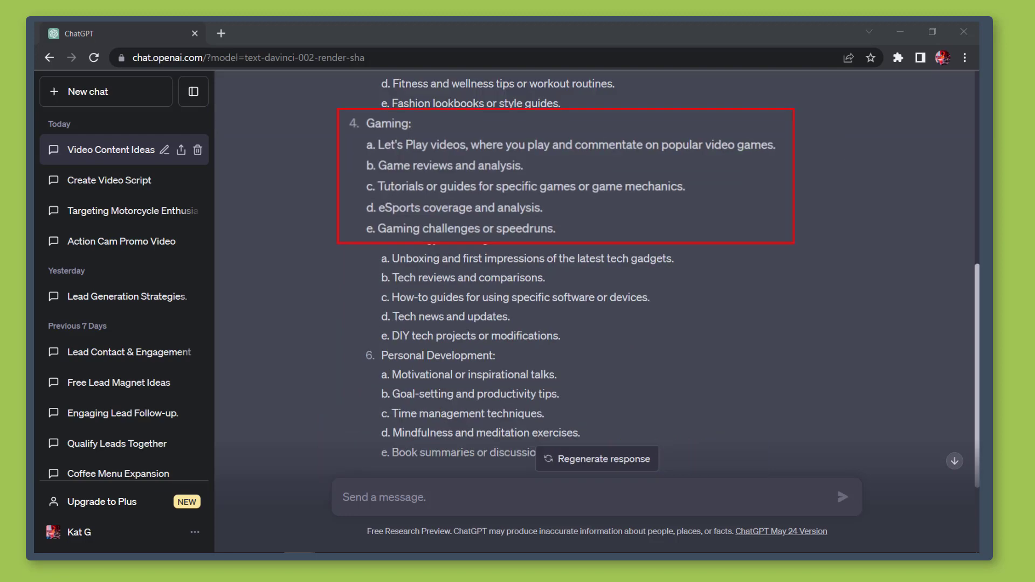